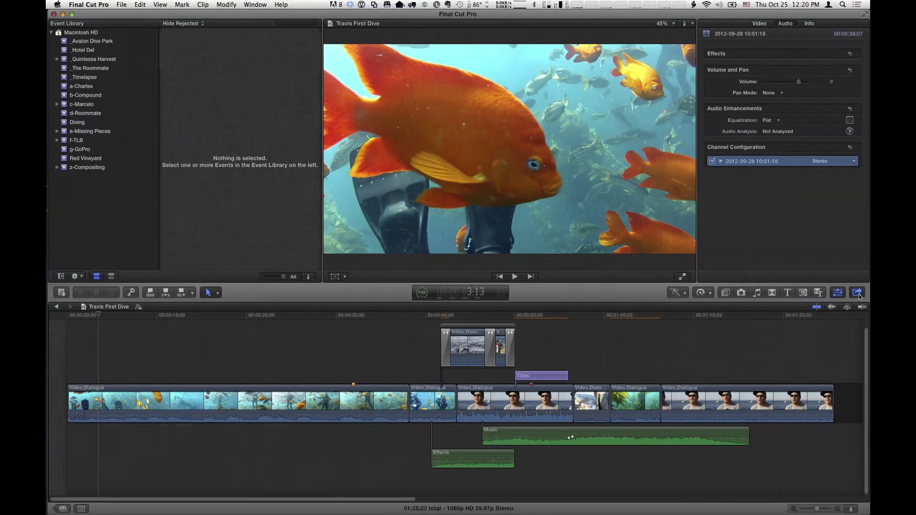
Step: Bring up the Share Project menu for the Travis First Dive project
click(859, 296)
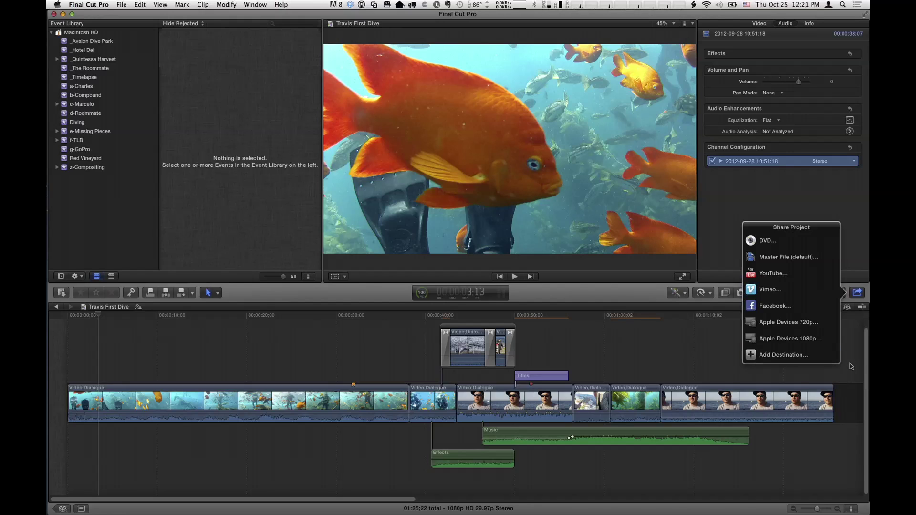
Step: Dismiss the Share Project popover and bring up the File menu
click(811, 217)
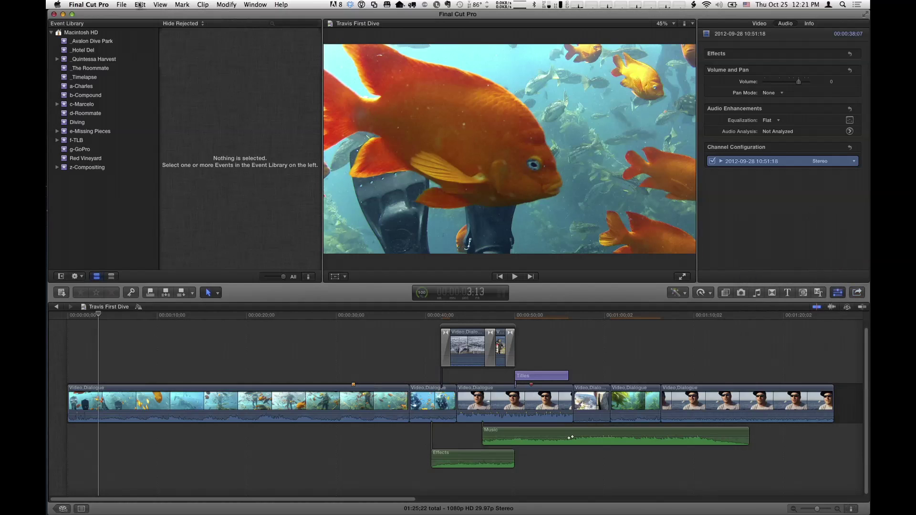
click(123, 4)
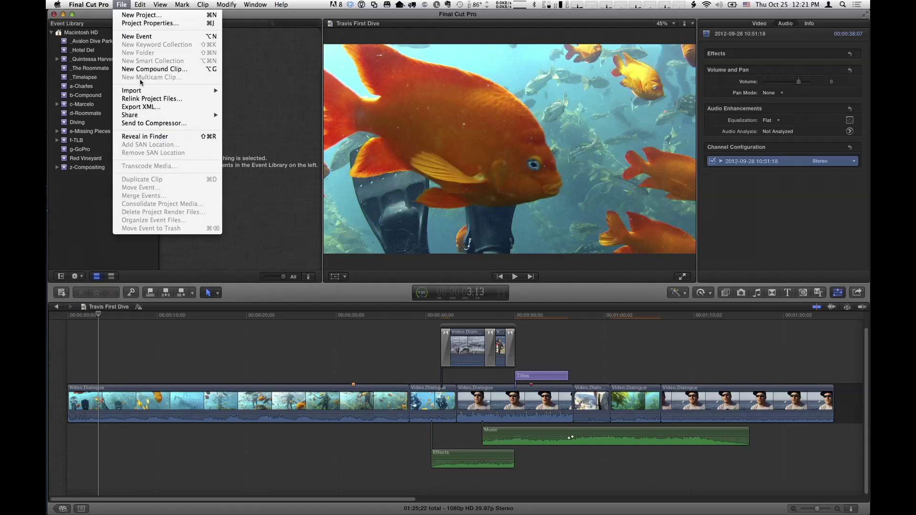
Step: Show the File > Share submenu of destinations, ending in Add Destination
click(126, 3)
click(123, 6)
mouse_move(124, 117)
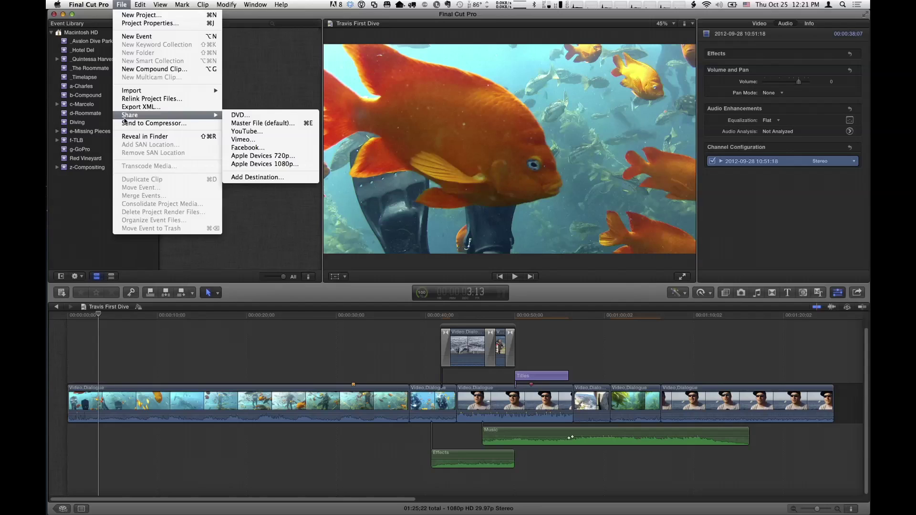
Step: In Add Destination, move Facebook to the top and add an HTTP Live Streaming destination
click(243, 178)
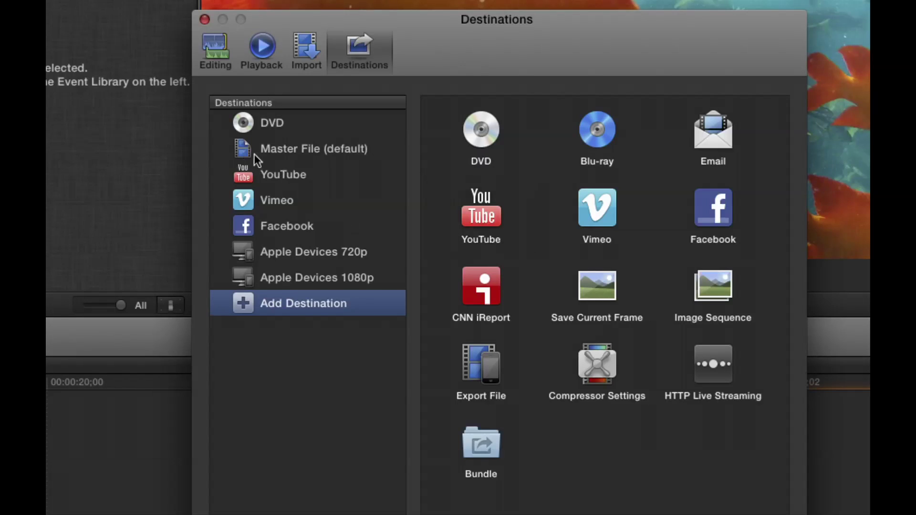
drag(243, 226, 244, 111)
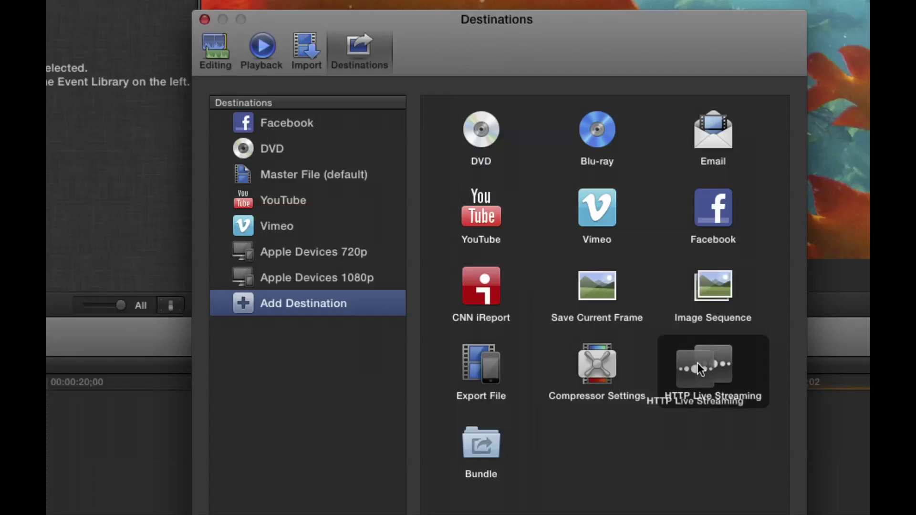
drag(697, 363, 329, 180)
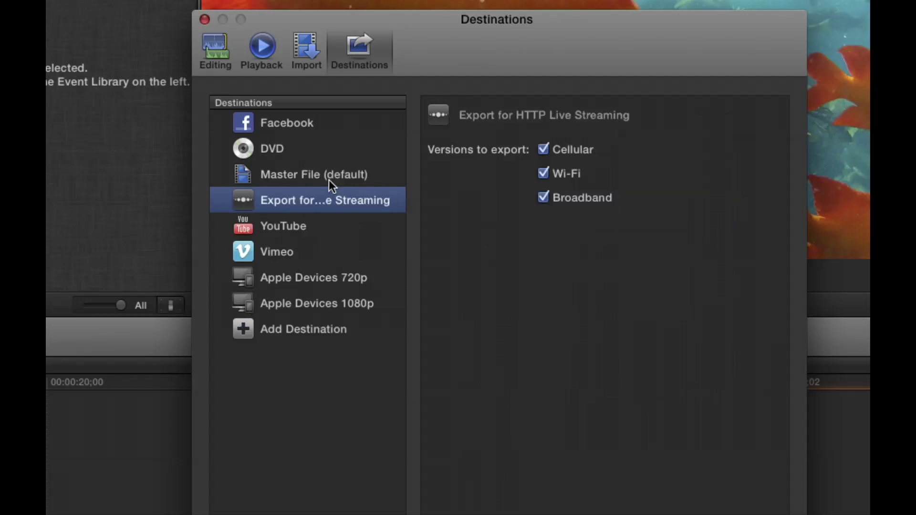
click(296, 174)
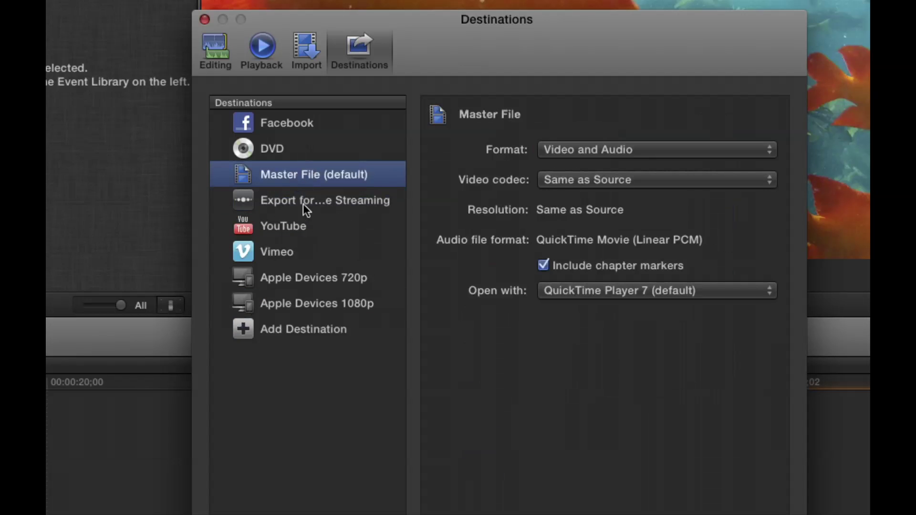
click(279, 334)
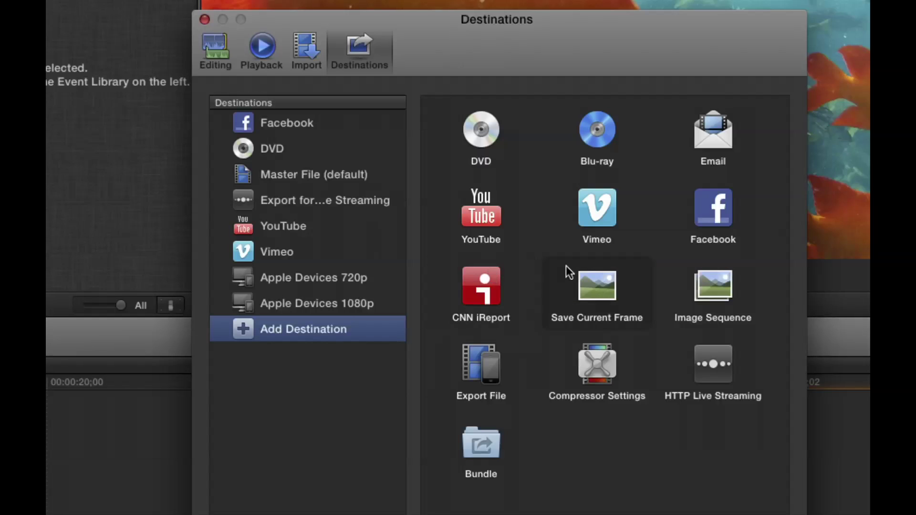
Step: Select Apple Devices 1080p, Vimeo and HTTP Live Streaming together in the Destinations list
click(273, 128)
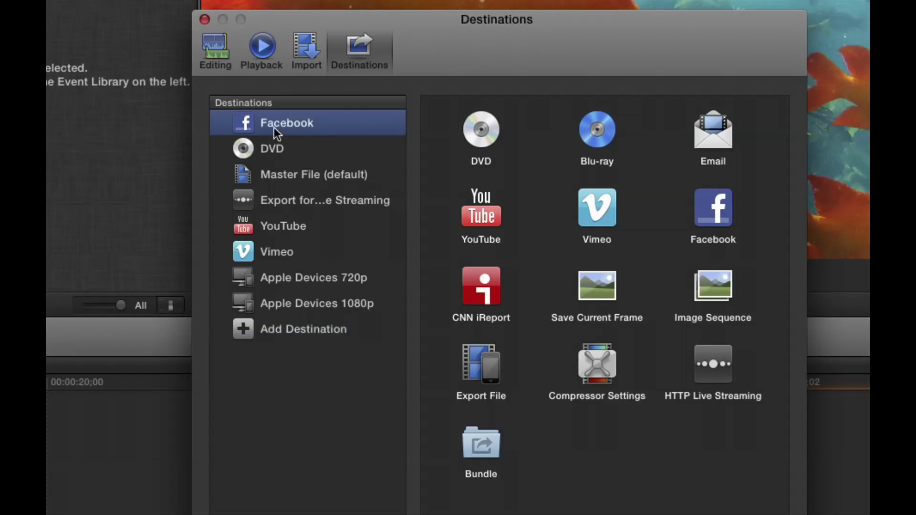
click(262, 244)
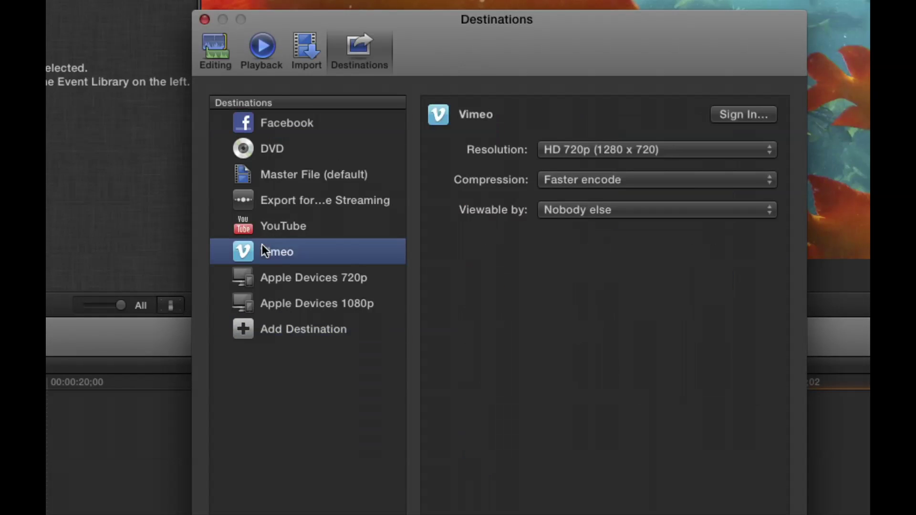
super+click(270, 200)
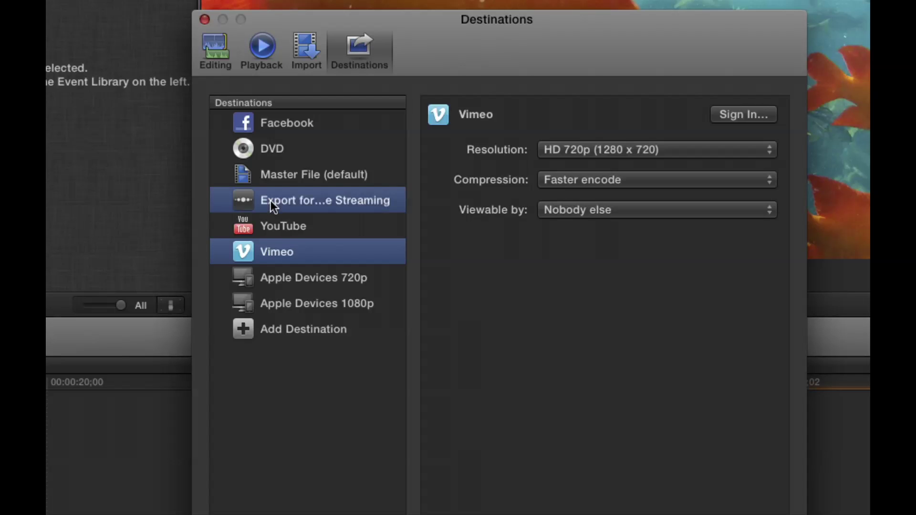
super+click(275, 305)
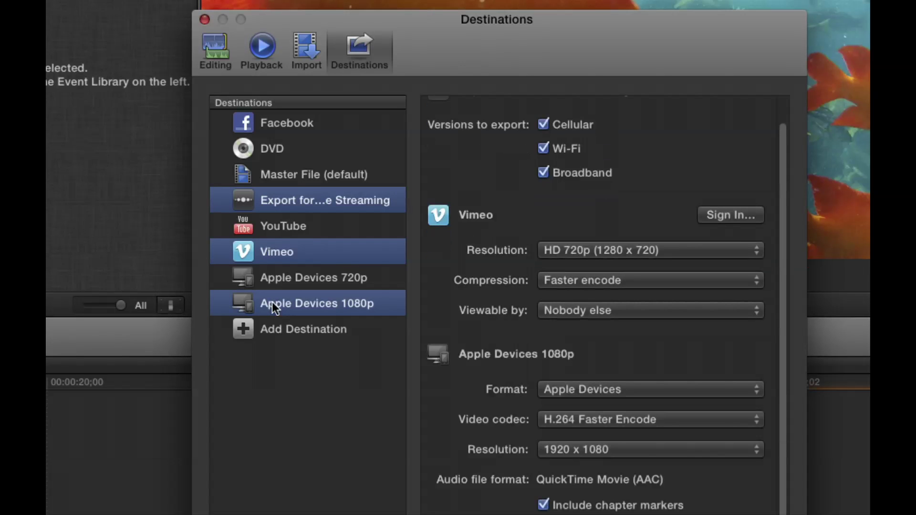
click(274, 329)
click(267, 308)
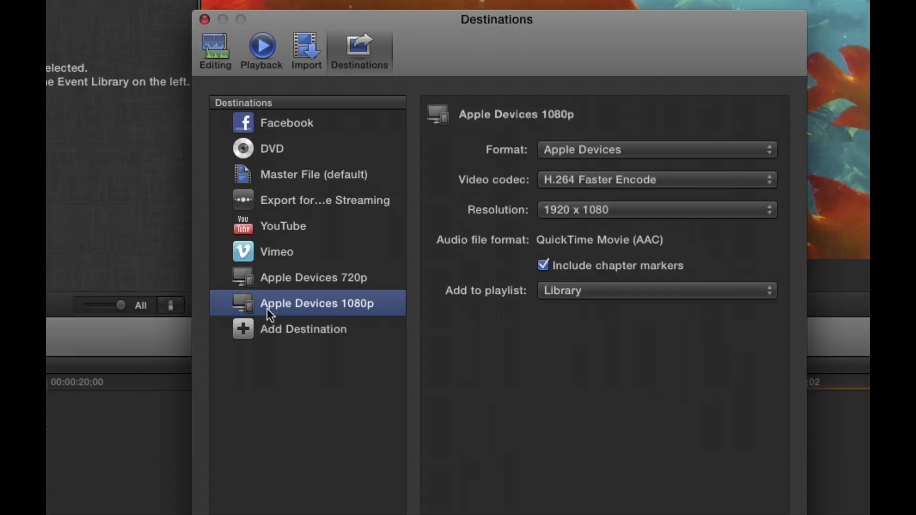
super+click(267, 253)
super+click(267, 200)
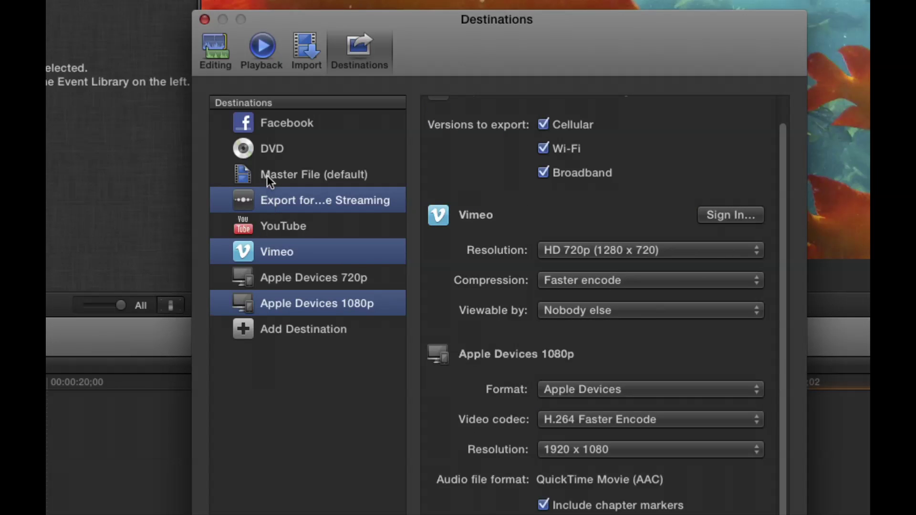
Step: Group the three selected destinations into a bundle named 'My client exports'
right_click(238, 297)
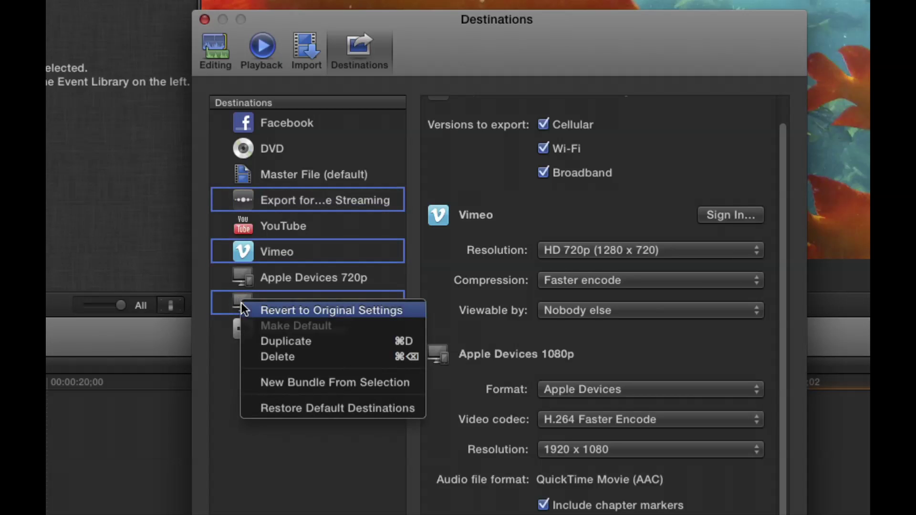
click(264, 378)
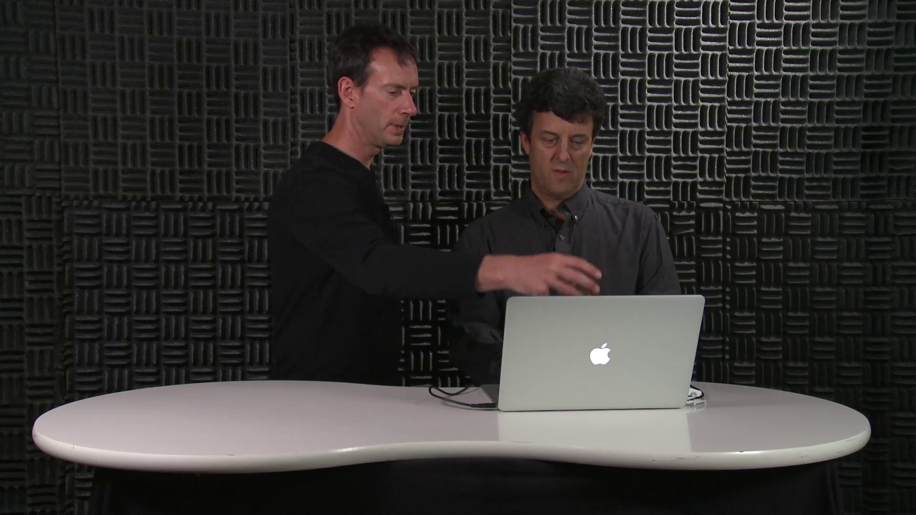
click(220, 251)
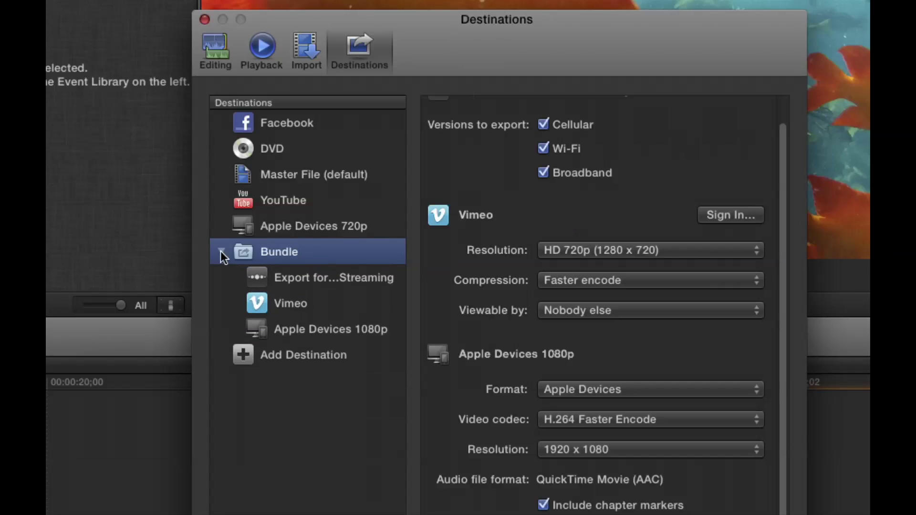
click(281, 253)
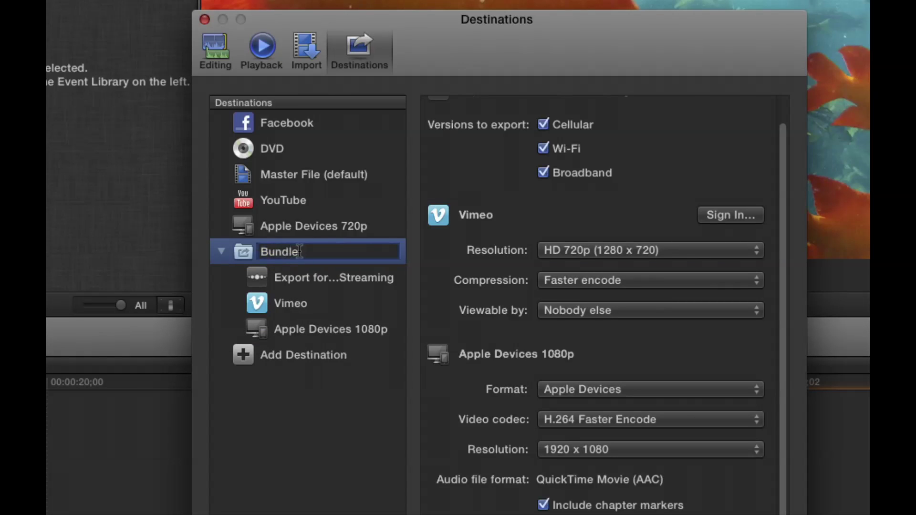
text(My client exports)
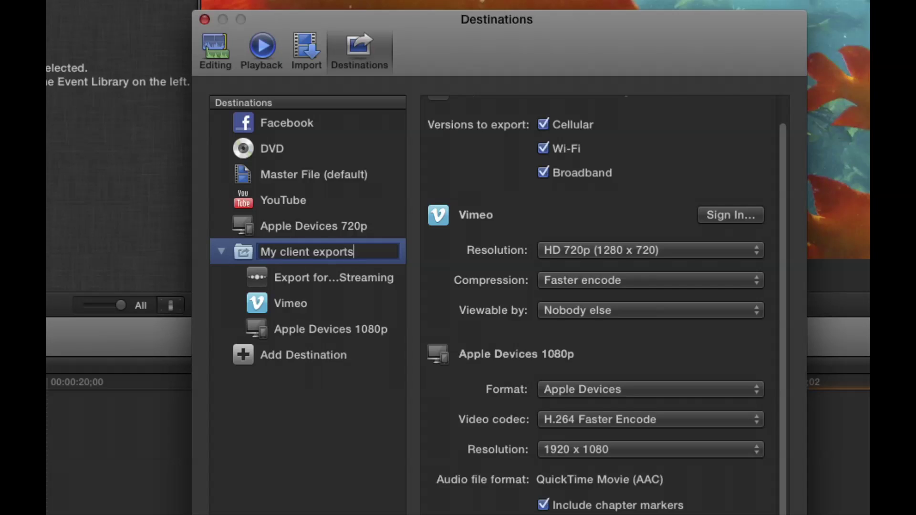
key(Return)
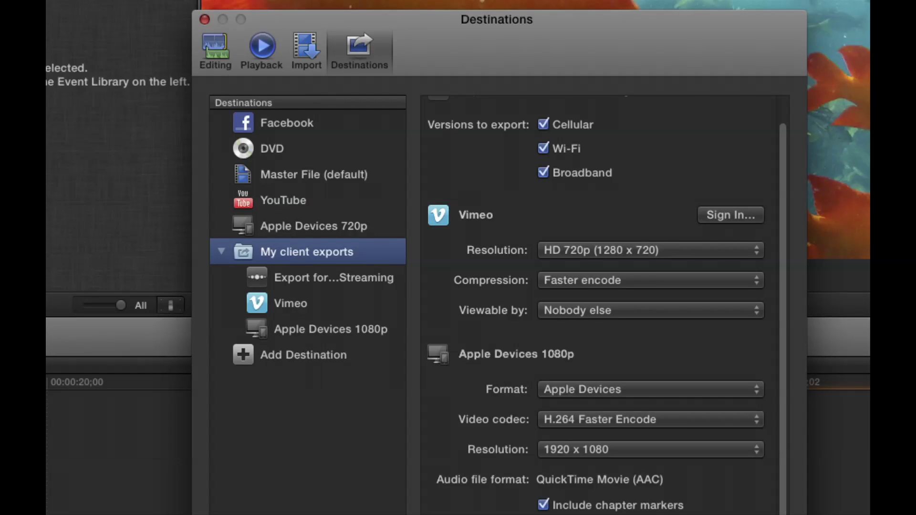
Step: Check Vimeo's resolution, leaving it at HD 720p, then show the Apple Devices 1080p settings
click(279, 285)
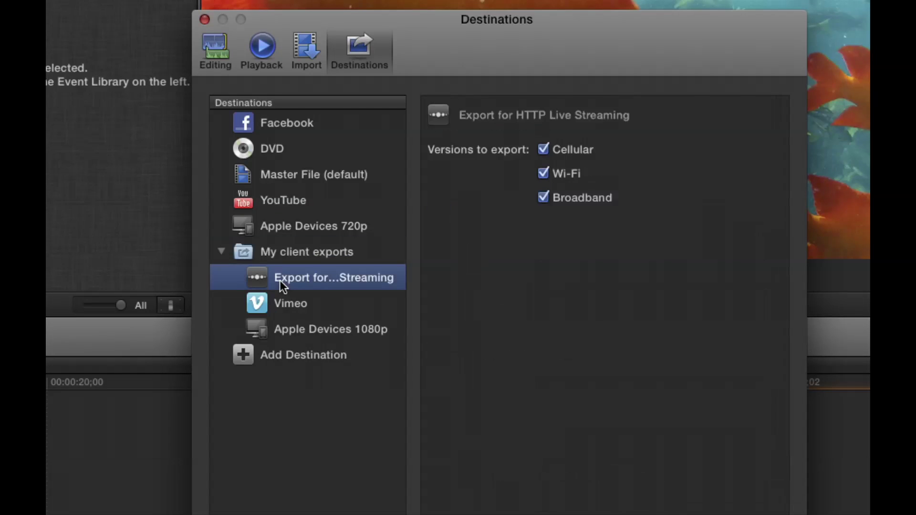
click(314, 303)
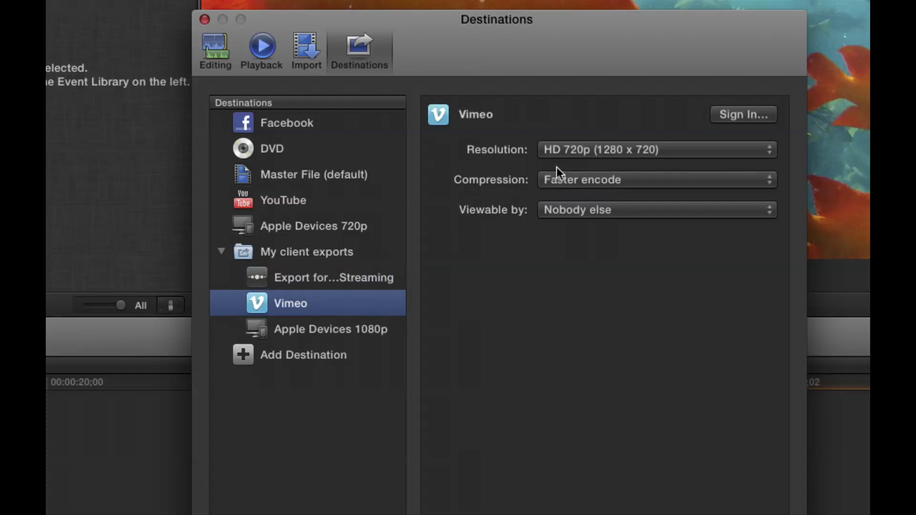
click(578, 152)
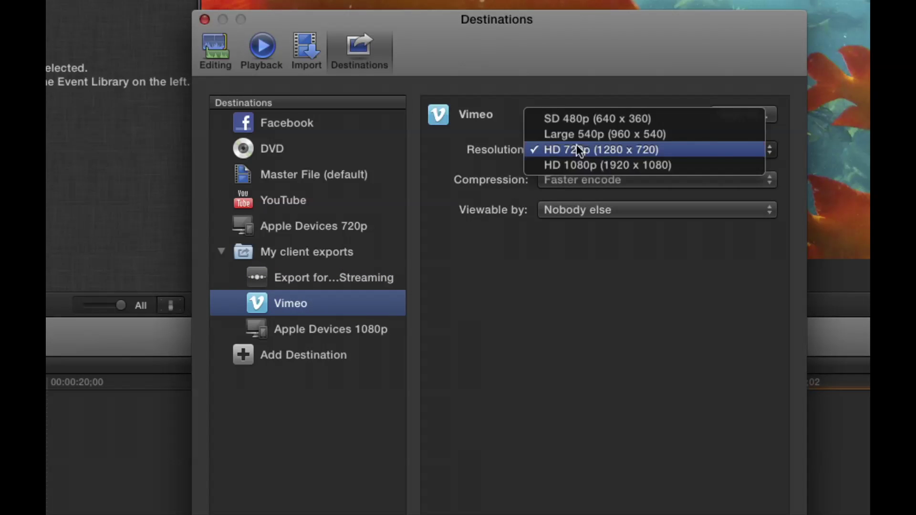
click(498, 151)
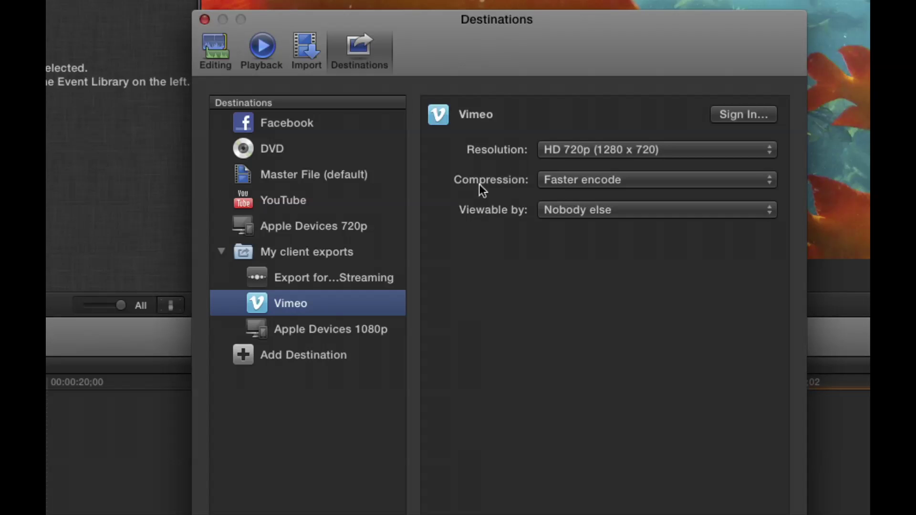
click(296, 329)
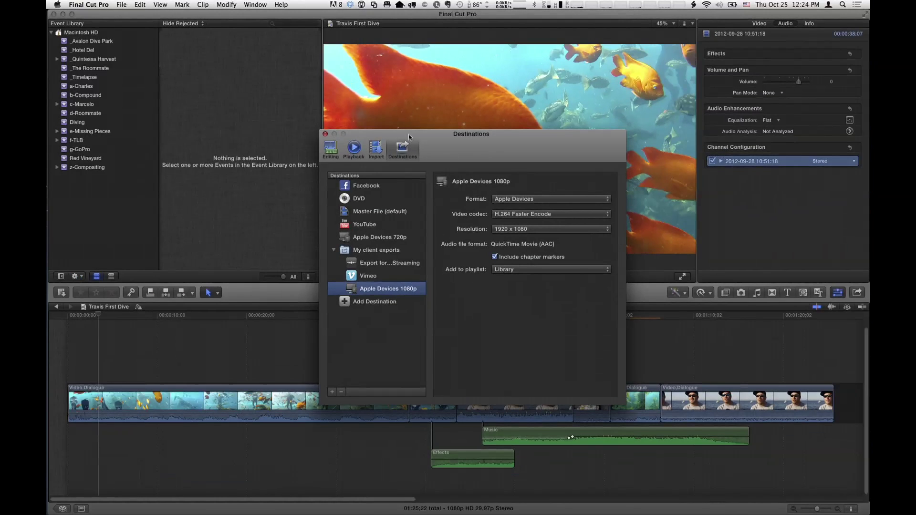
Step: Share the project to My client exports and step through to its Apple Devices 1080p output
click(325, 134)
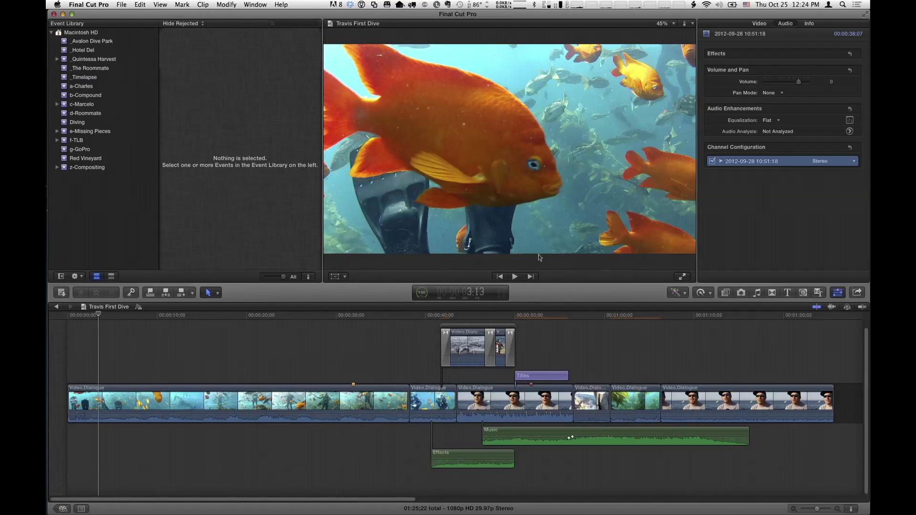
click(858, 294)
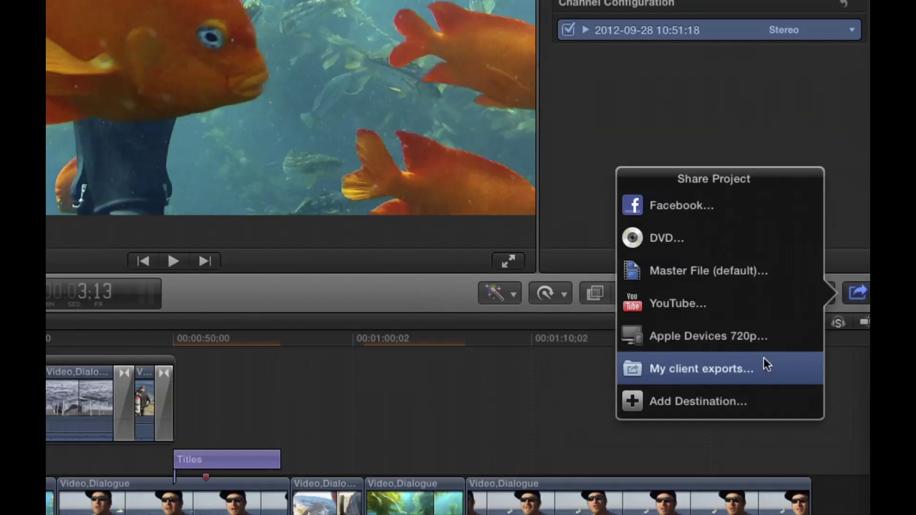
click(715, 369)
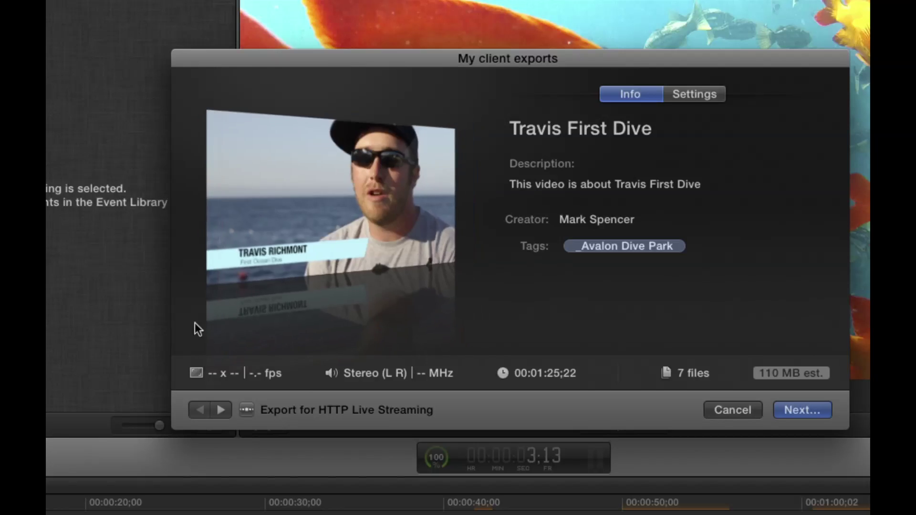
click(222, 409)
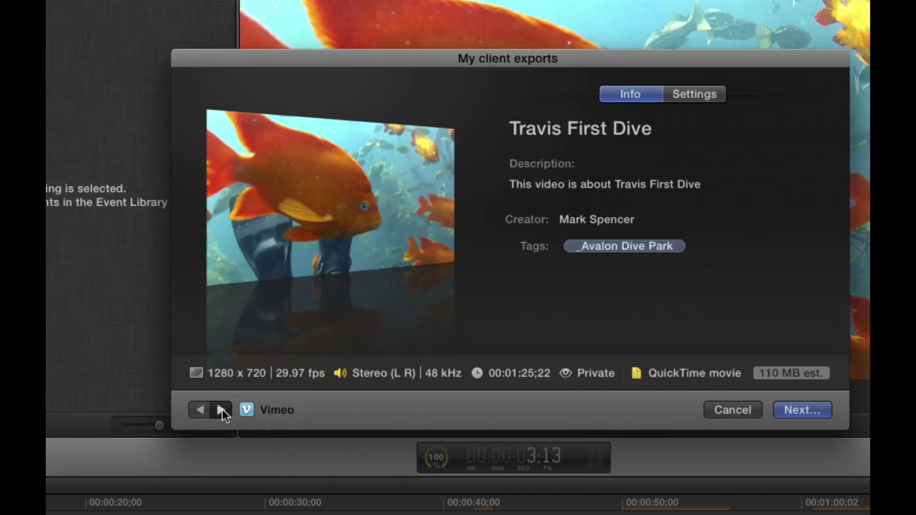
click(222, 410)
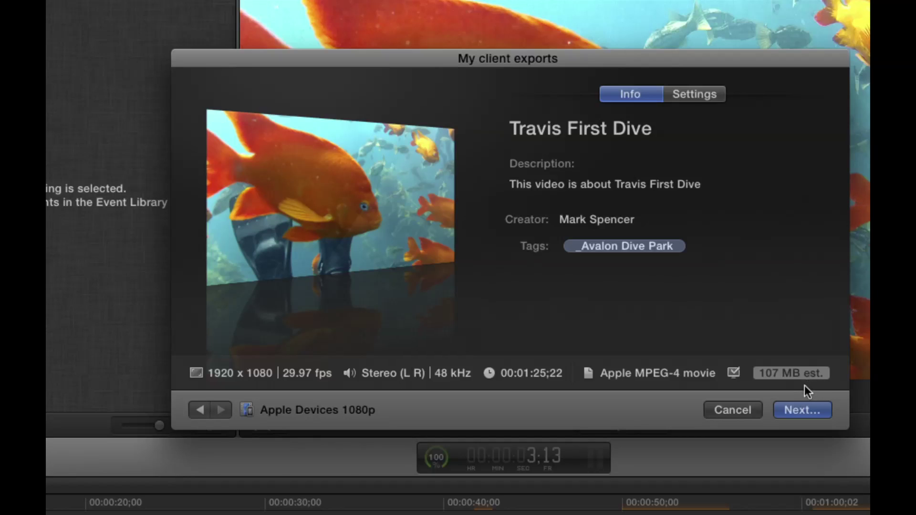
mouse_move(735, 374)
Step: Set the Apple Devices output resolution to 1280 x 720, dropping the estimate to 75 MB
click(710, 98)
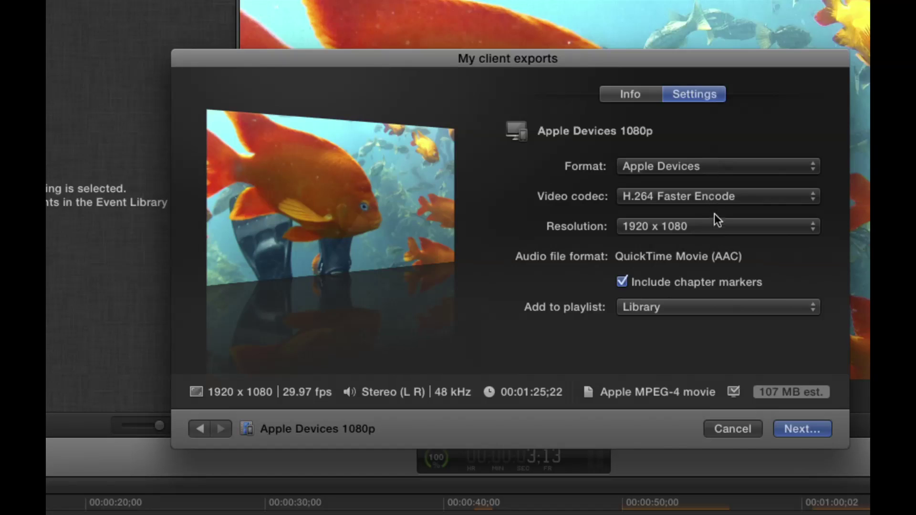
click(714, 226)
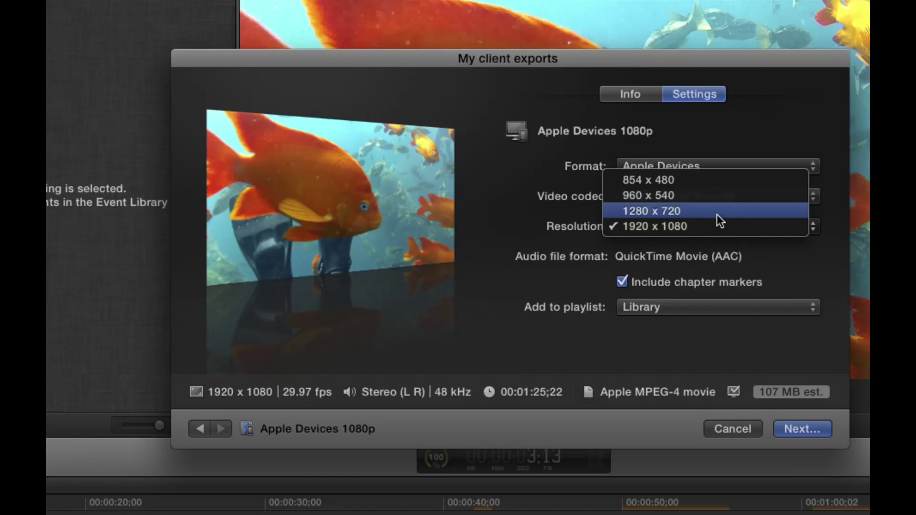
click(717, 211)
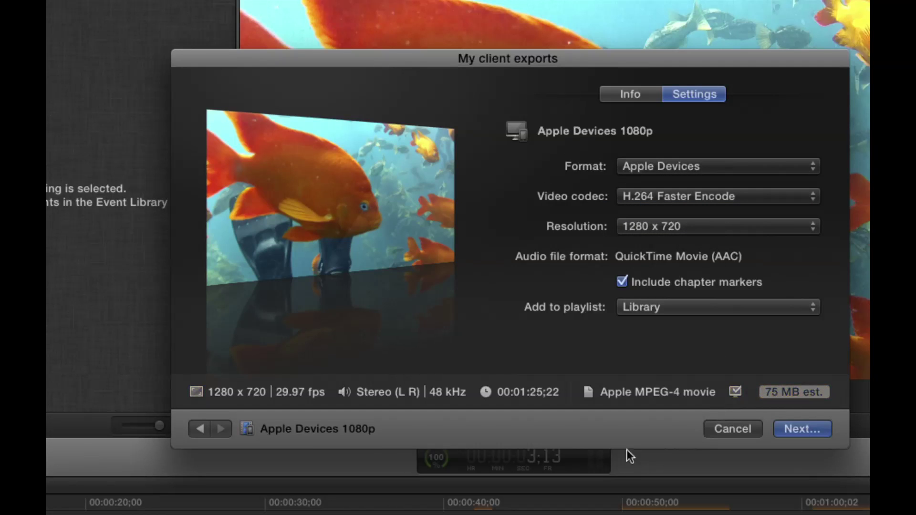
mouse_move(735, 394)
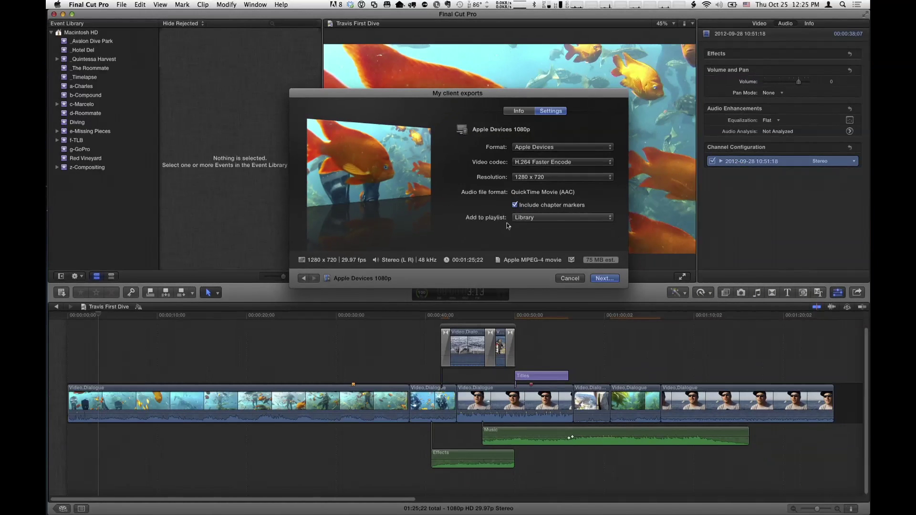
Step: Continue past the bundle settings and cancel the Vimeo sign-in request
mouse_move(735, 399)
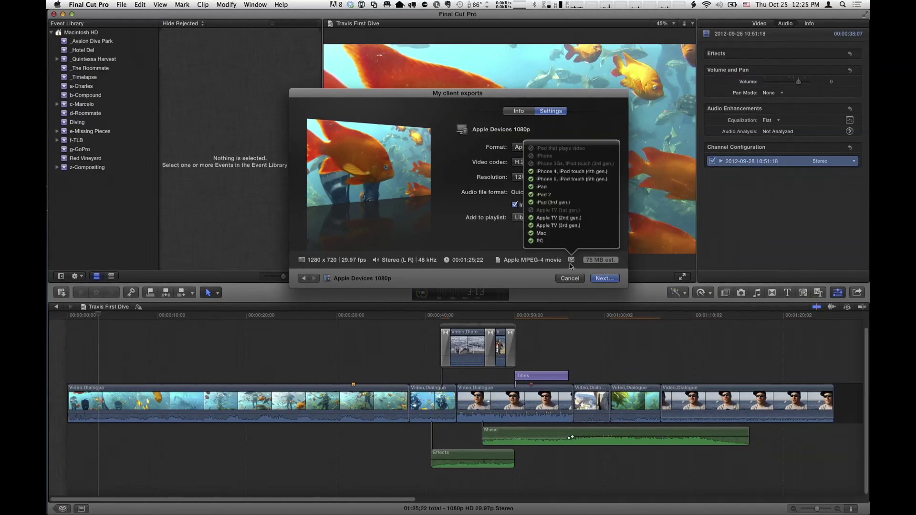
click(597, 279)
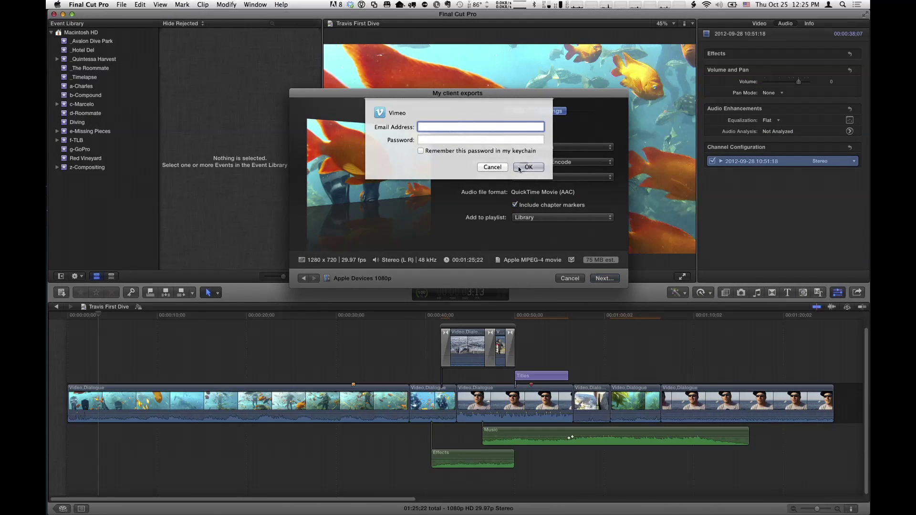
click(495, 168)
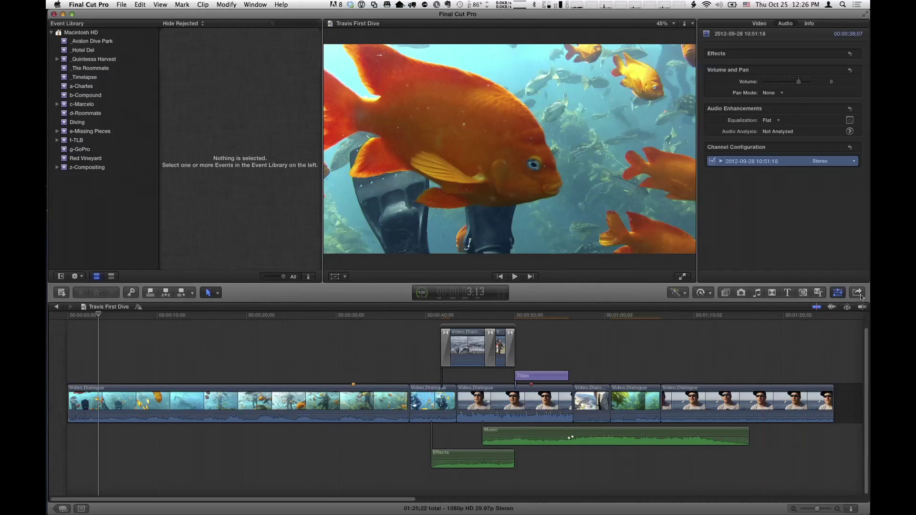
Step: Share Travis First Dive as an Apple Devices 720p file
click(858, 292)
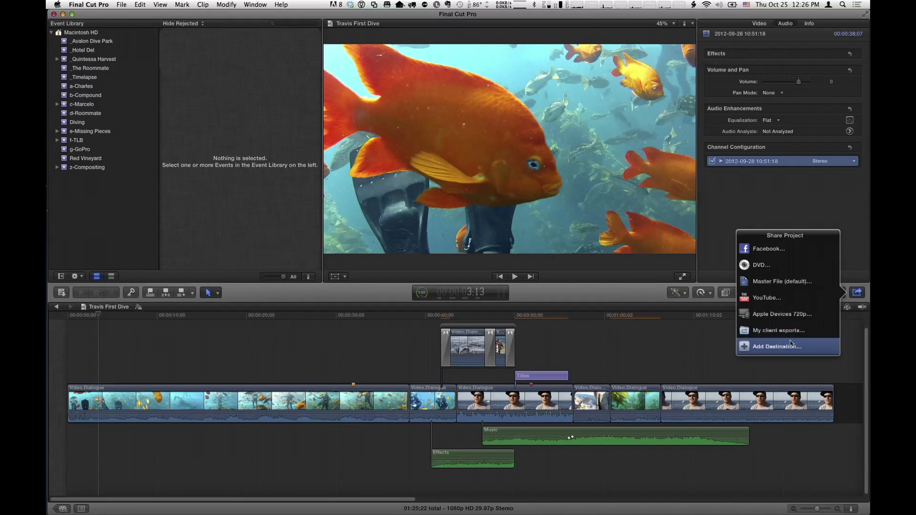
click(795, 314)
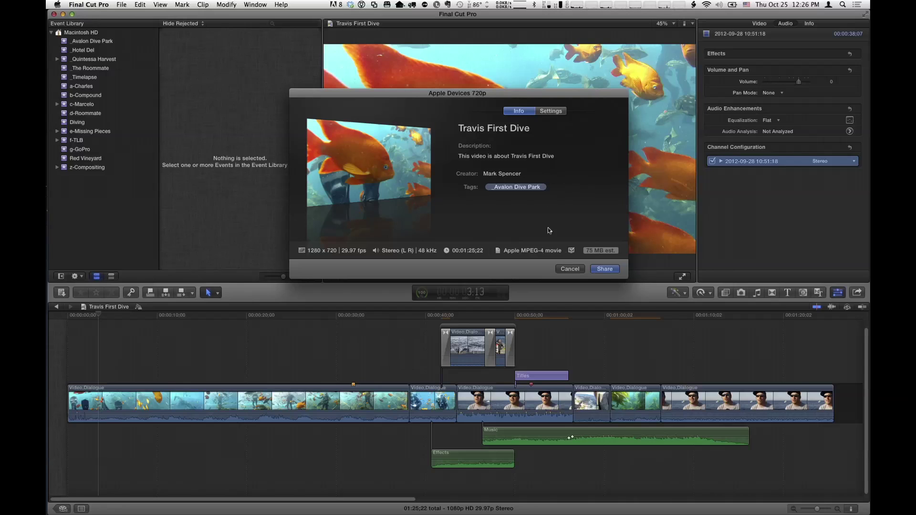
click(604, 269)
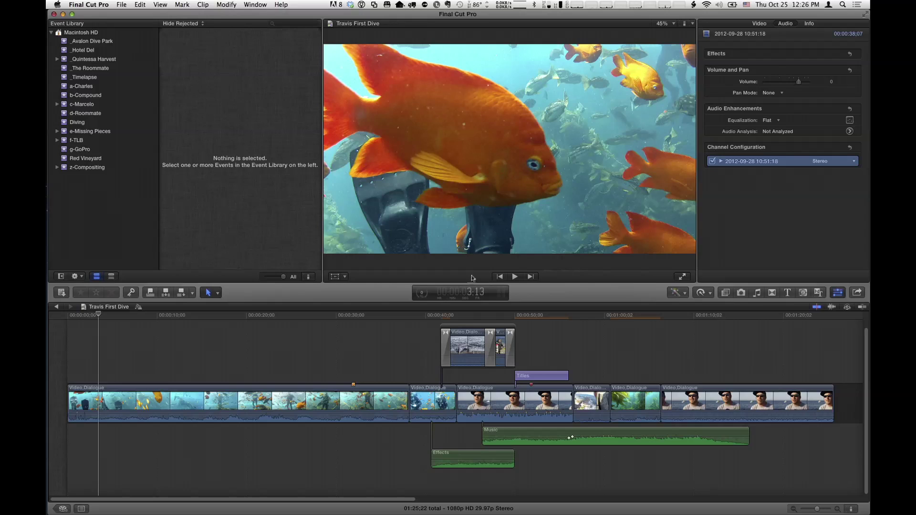
Step: Show the Background Tasks window beside the viewer and check sharing progress at about 43%
click(421, 294)
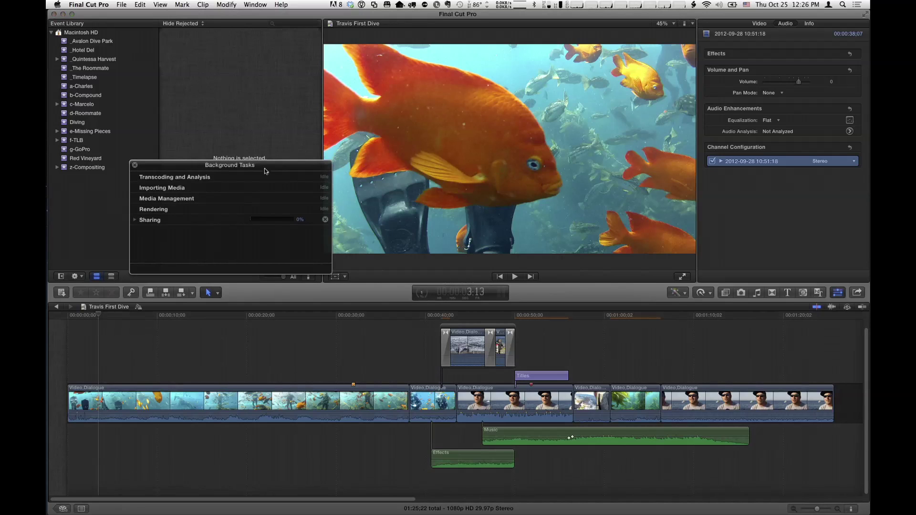
drag(262, 171, 365, 182)
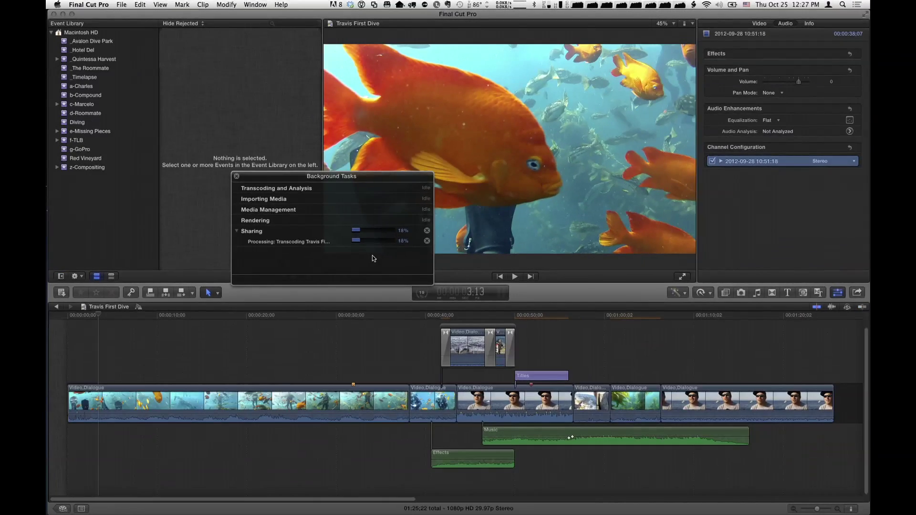
click(328, 339)
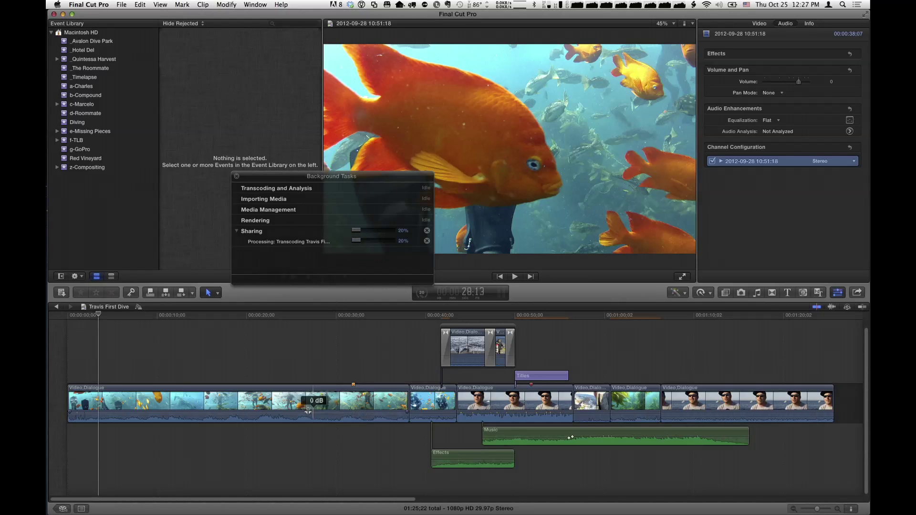
drag(408, 394, 408, 394)
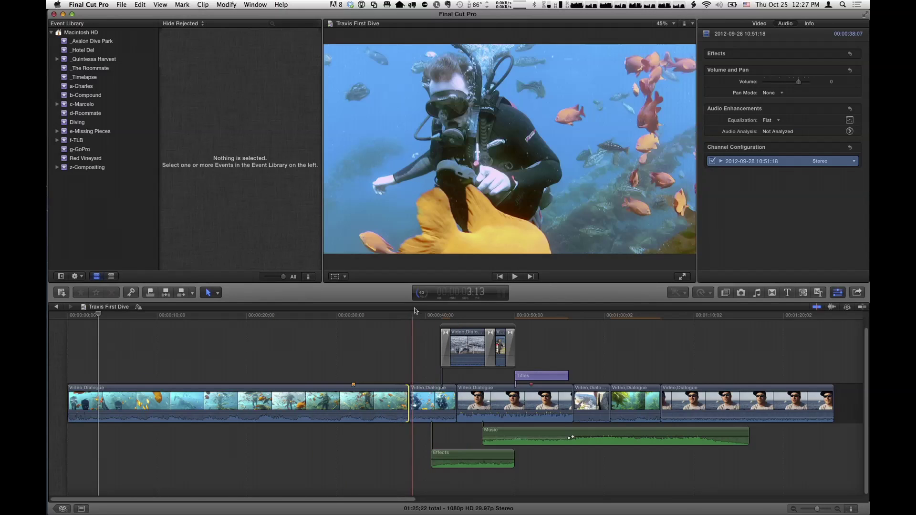
click(421, 293)
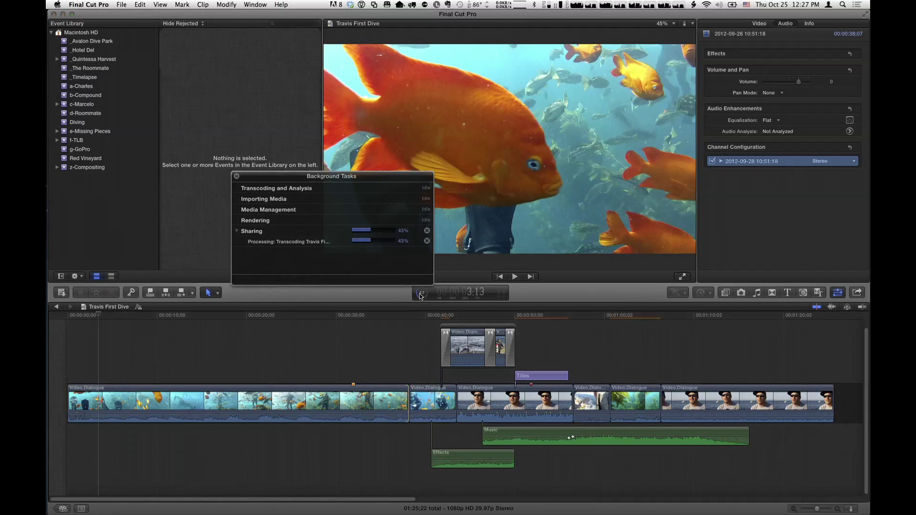